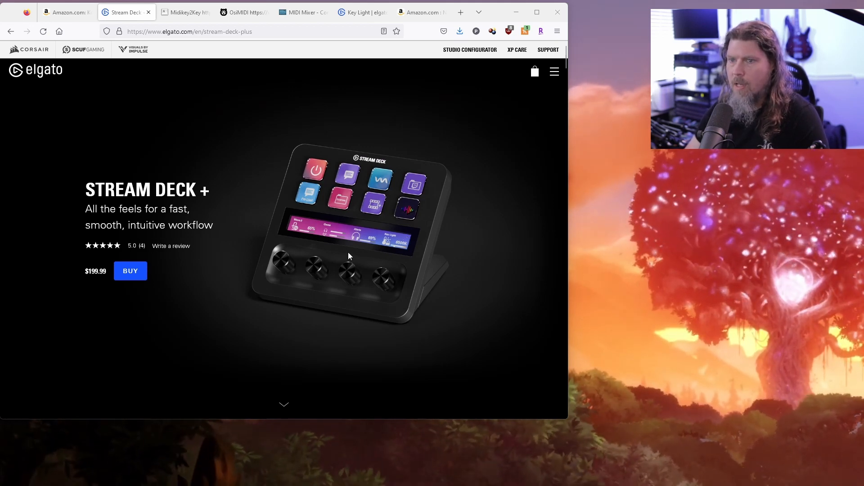
# Switch to the Amazon listing for the Korg nanoKONTROL2 at $79.92
pyautogui.hotkey('ctrl', 'shift', 'Tab')
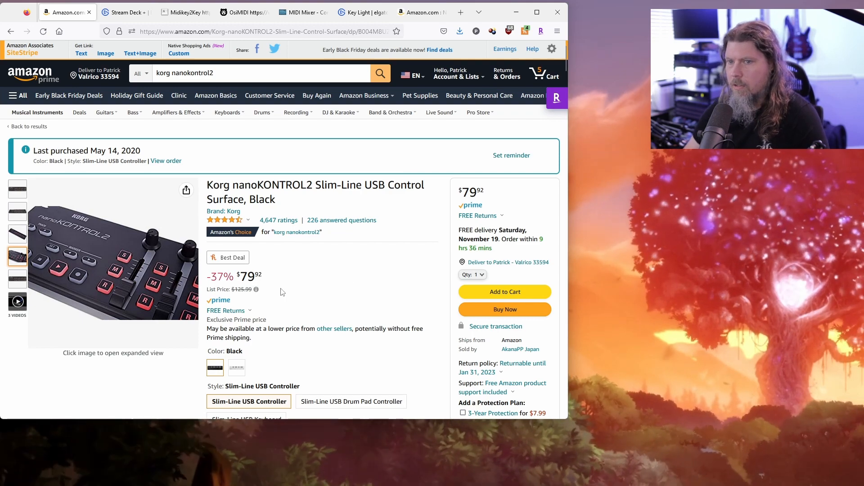
pyautogui.moveTo(18, 279)
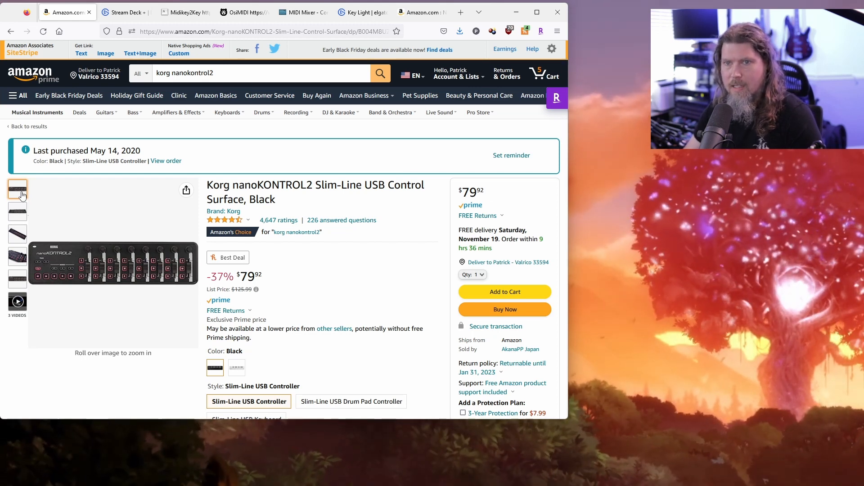
# Return to the Elgato Stream Deck + product page
pyautogui.click(125, 12)
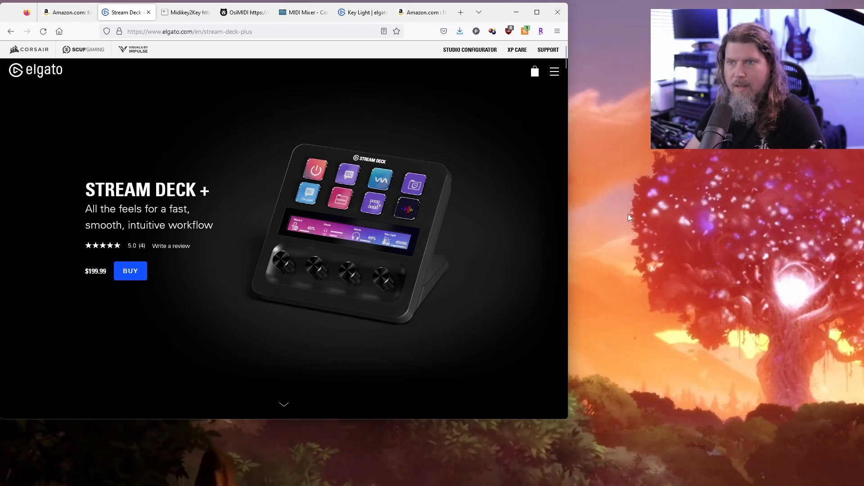
# View the Elgato Key Light page, then the Amazon Neewer 18.3-inch RGB LED panel listing
pyautogui.click(358, 12)
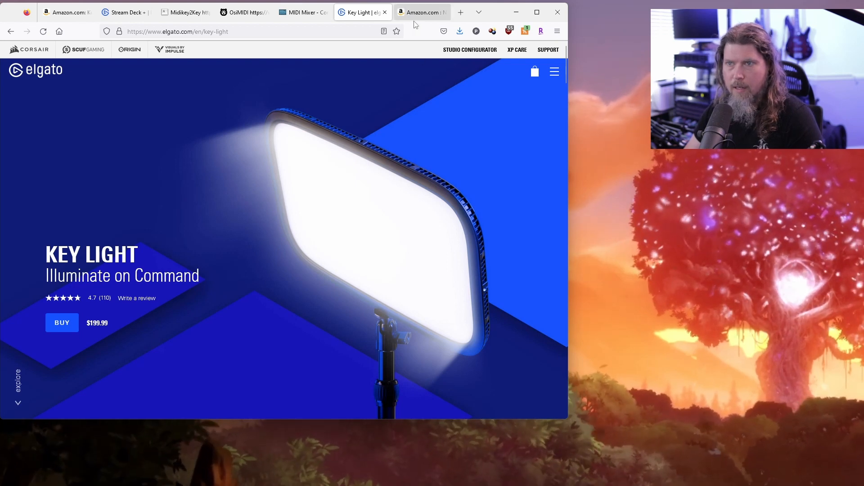
pyautogui.click(422, 12)
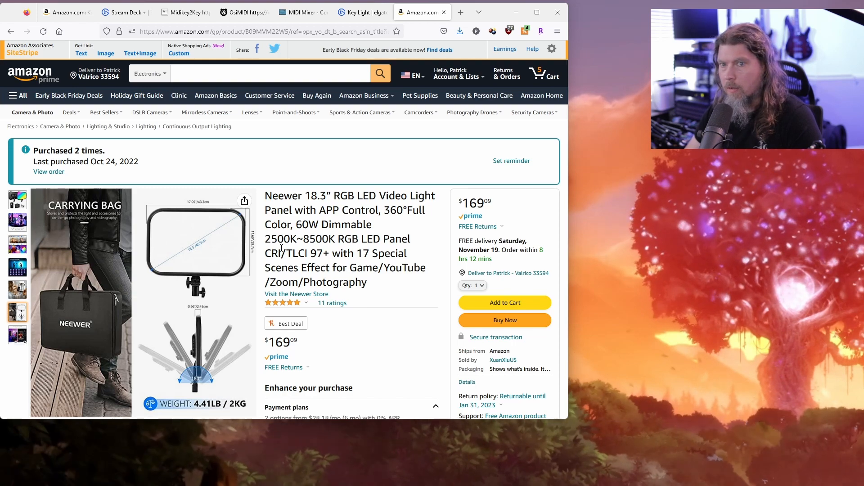
pyautogui.moveTo(18, 200)
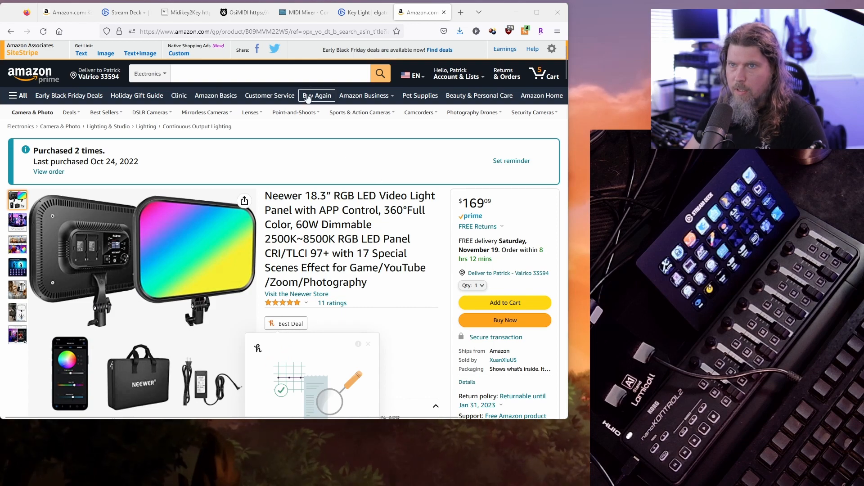
# Switch to the MIDI Mixer website showing the nanoKONTROL2 fader profile
pyautogui.click(302, 12)
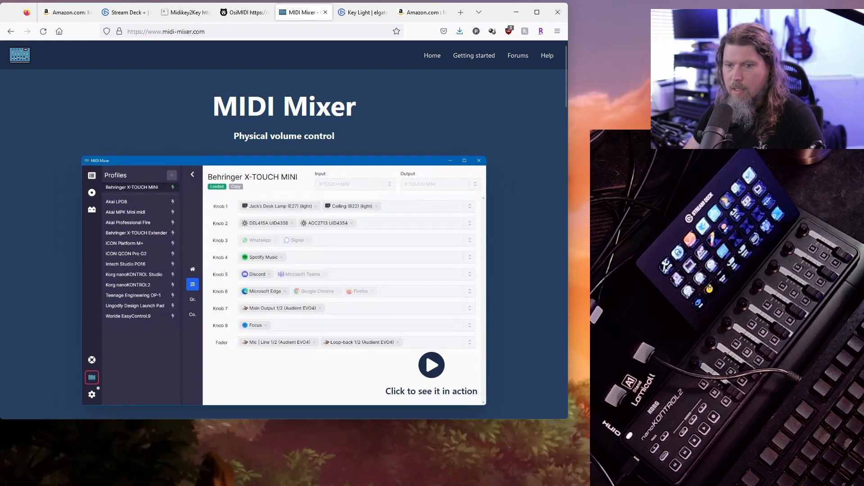
pyautogui.press('super')
pyautogui.write('midi')
pyautogui.press('Return')
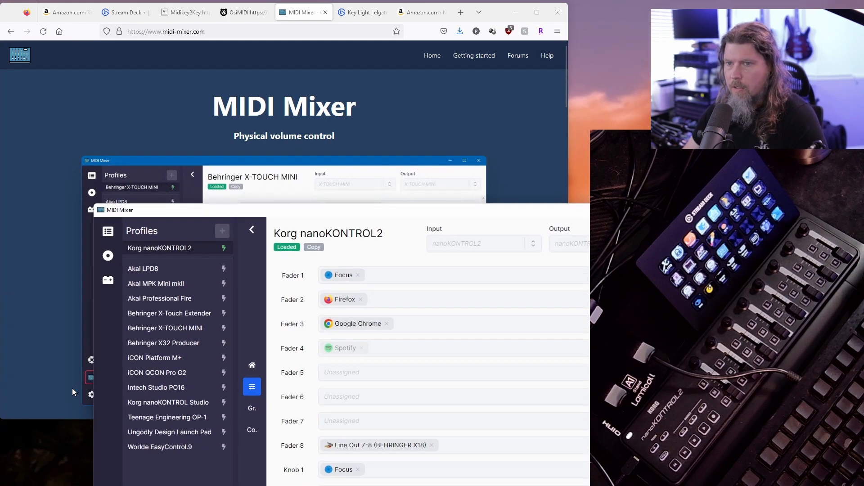
pyautogui.moveTo(464, 210); pyautogui.dragTo(372, 70)
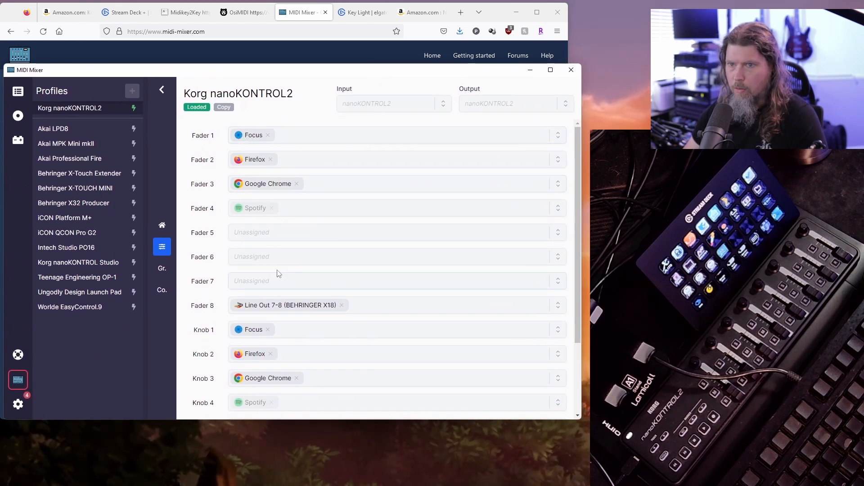
pyautogui.scroll(-3, 273, 239)
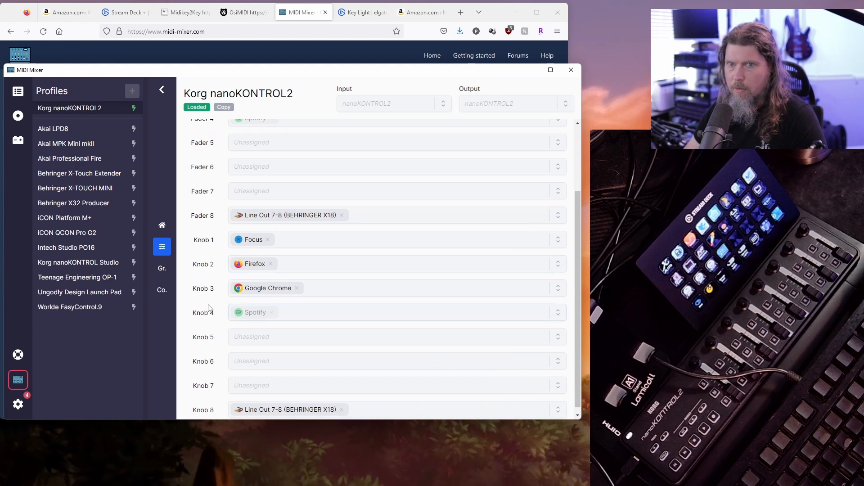
pyautogui.click(19, 116)
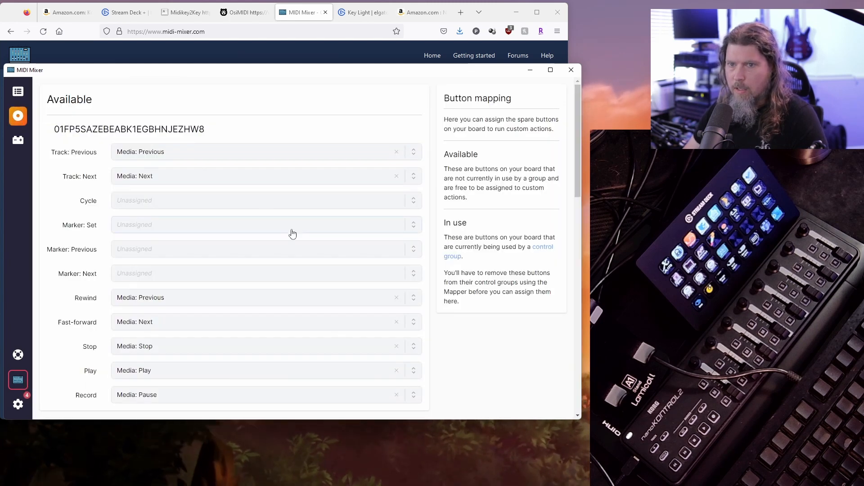
pyautogui.scroll(-2, 292, 234)
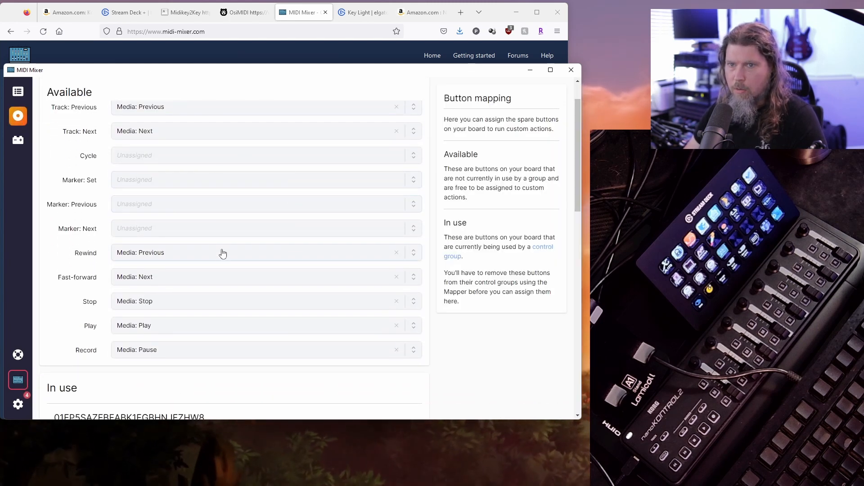
pyautogui.scroll(-3, 222, 257)
pyautogui.scroll(-2, 221, 257)
pyautogui.scroll(6, 213, 273)
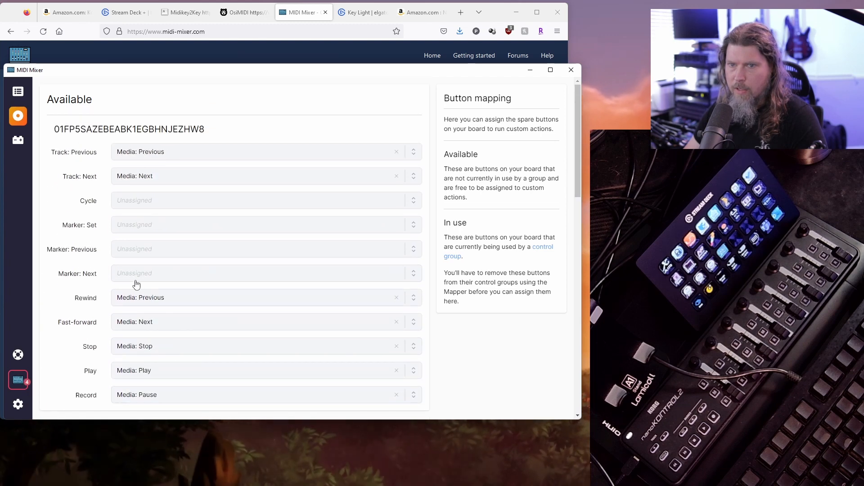
pyautogui.click(161, 225)
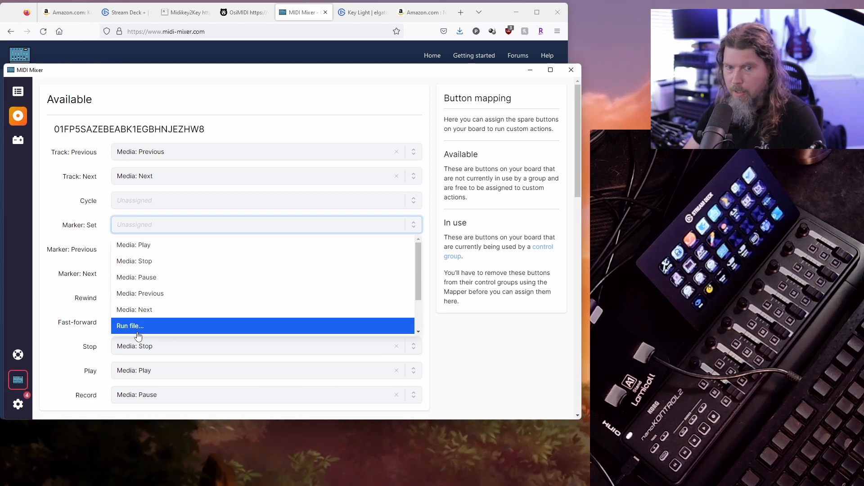
pyautogui.scroll(-3, 169, 284)
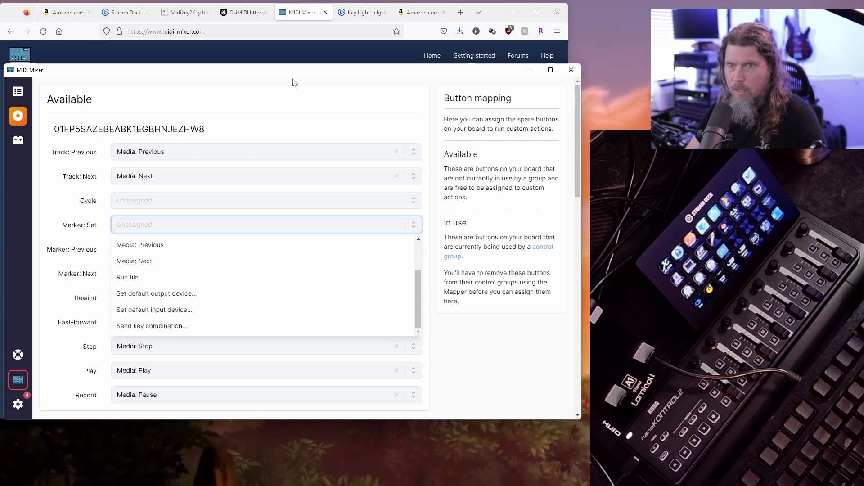
# Minimise the MIDI Mixer app so the X AIR Edit X18 mixer shows over the browser
pyautogui.click(530, 69)
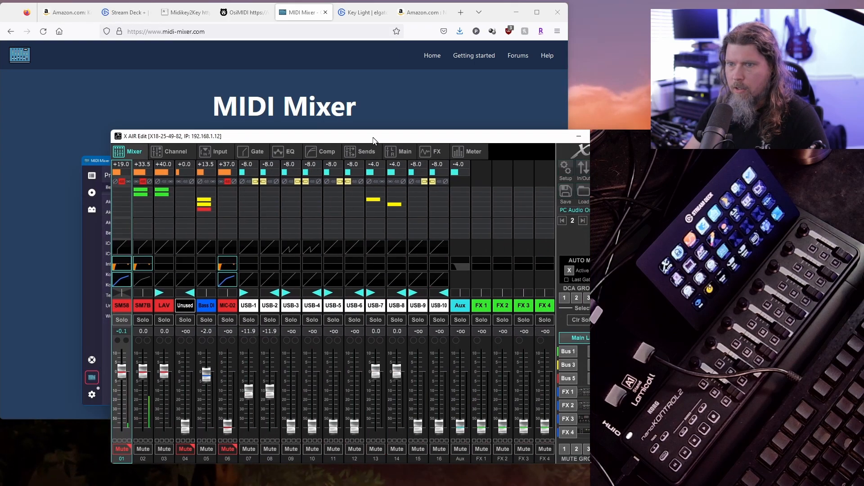
# Move the X AIR Edit window to the lower right, uncovering the web page behind it
pyautogui.moveTo(338, 138); pyautogui.dragTo(310, 108)
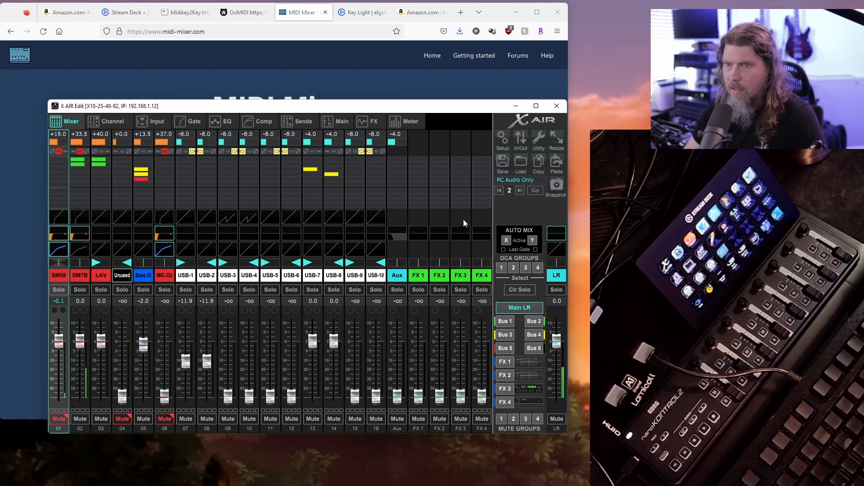
pyautogui.moveTo(410, 105); pyautogui.dragTo(394, 109)
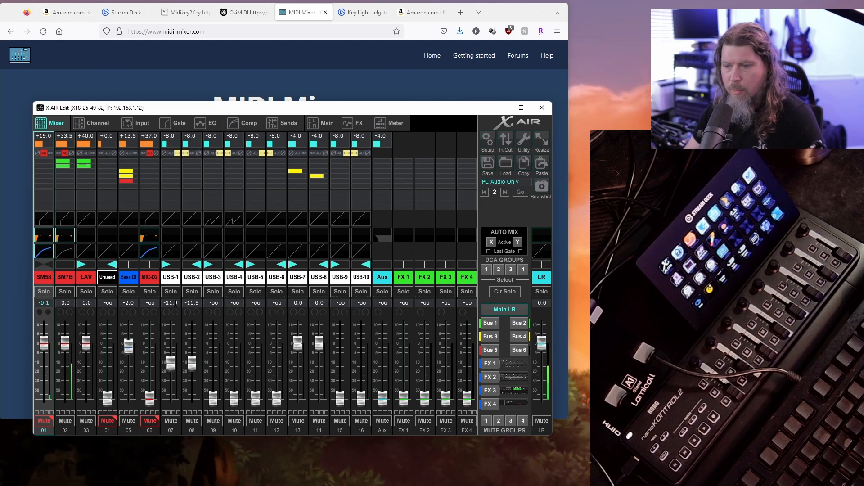
pyautogui.moveTo(286, 110); pyautogui.dragTo(608, 240)
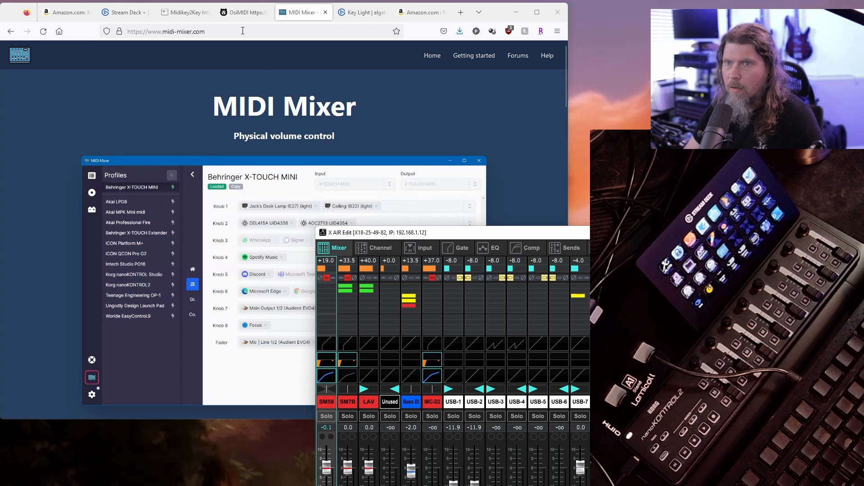
# Switch to the OsiMIDI web page presenting OsiMIDI Stage
pyautogui.click(243, 12)
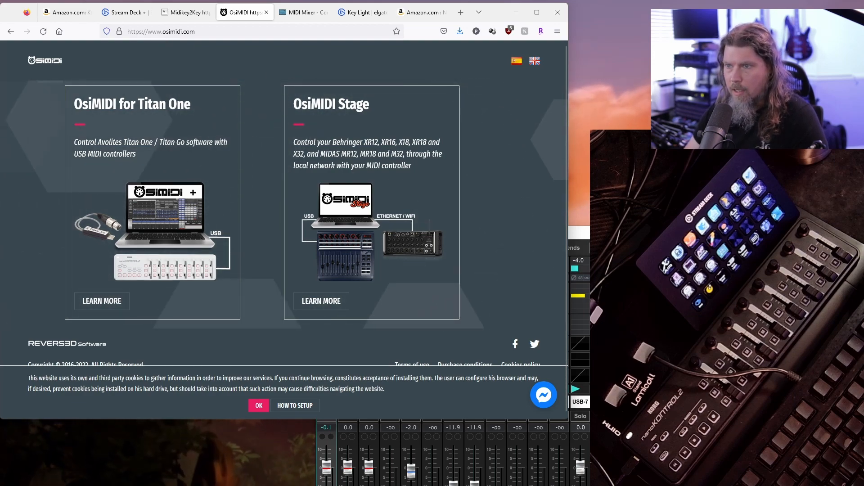
# Drag the X AIR Edit mixer window back up fully over the OsiMIDI page
pyautogui.moveTo(581, 418)
pyautogui.mouseDown()
pyautogui.moveTo(457, 105)
pyautogui.moveTo(388, 91)
pyautogui.mouseUp()
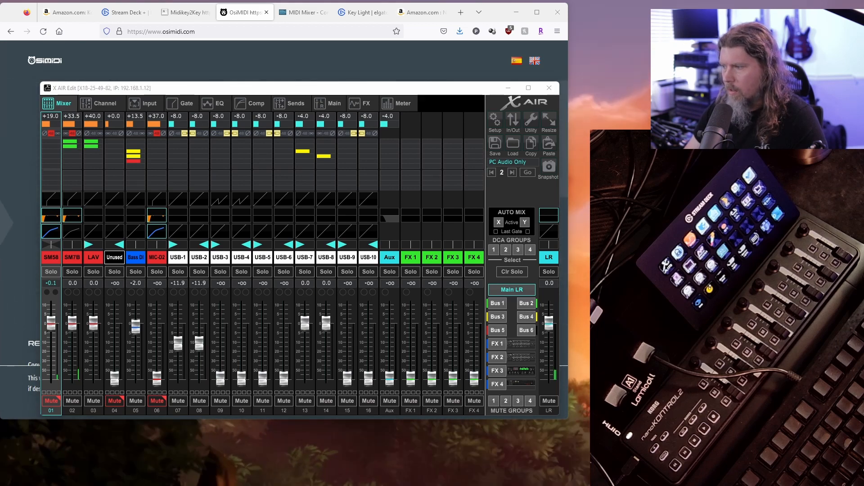
# Launch OsiMIDI Stage from Start search and place its window over the mixer
pyautogui.press('super')
pyautogui.write('osiMIDI Stage')
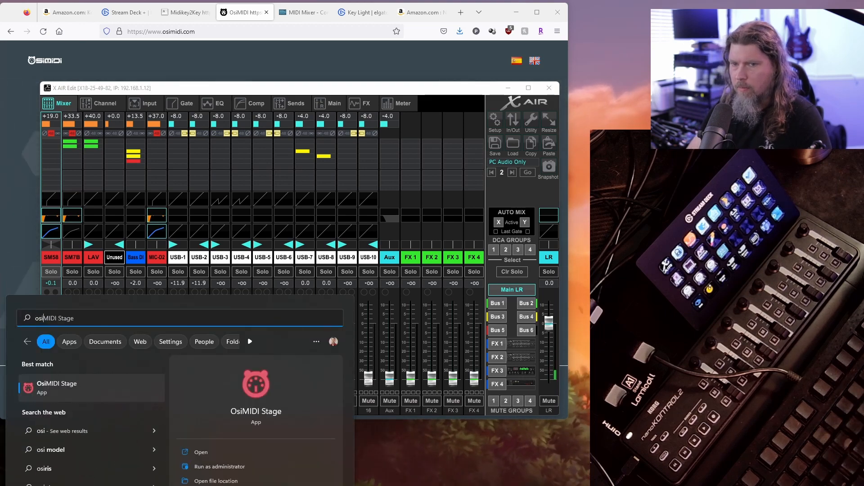
pyautogui.press('Return')
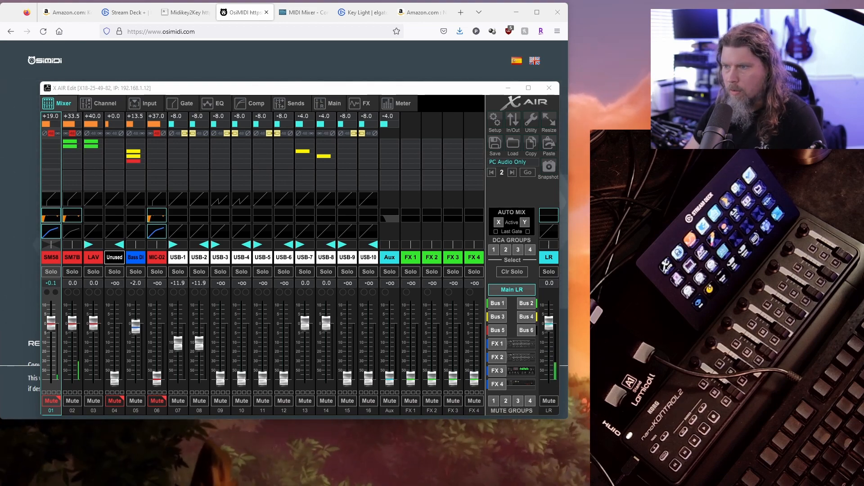
pyautogui.moveTo(427, 175); pyautogui.dragTo(365, 180)
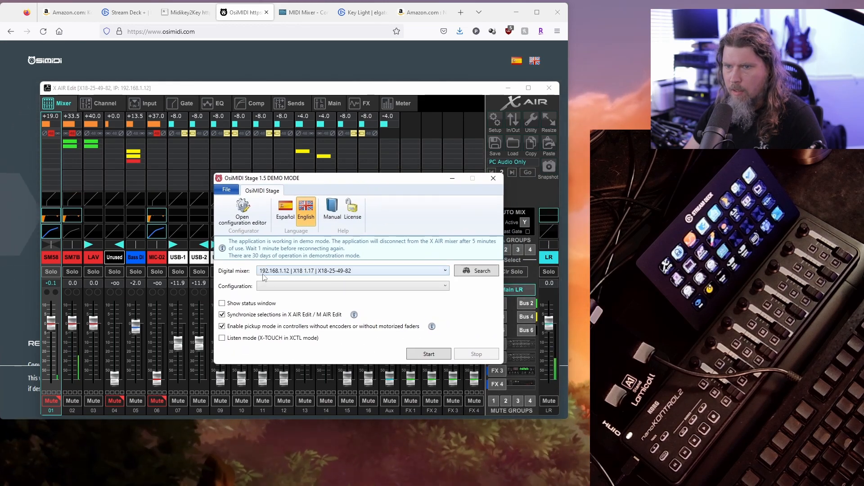
# Choose the Nano2 configuration and start linking the nanoKONTROL2 to the X18 mixer
pyautogui.click(351, 286)
pyautogui.click(277, 298)
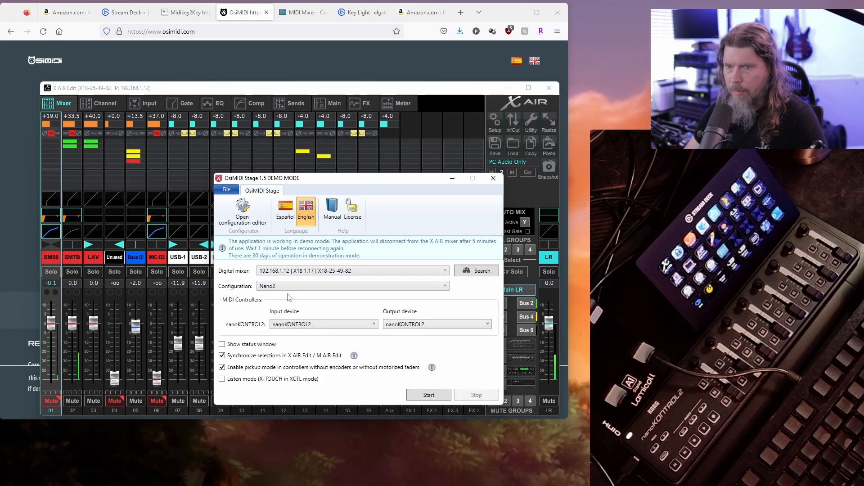
pyautogui.click(428, 395)
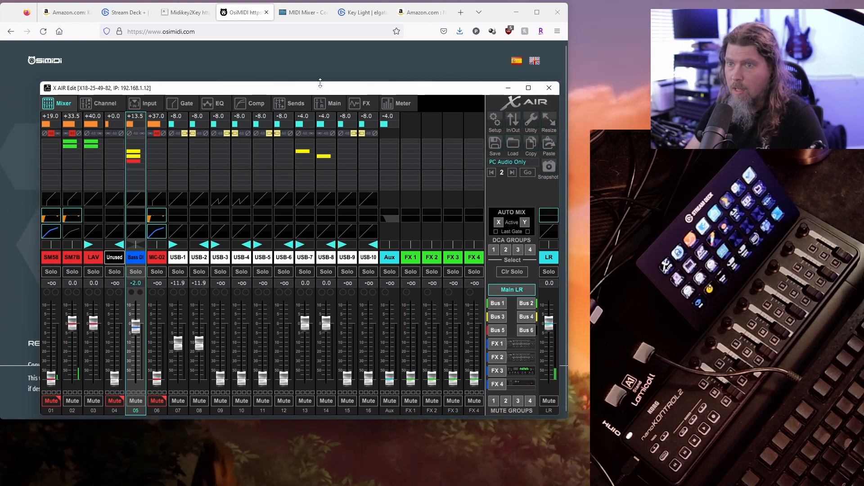
# Move the X AIR Edit window aside and show the Midikey2Key website in Firefox
pyautogui.moveTo(319, 88); pyautogui.dragTo(608, 95)
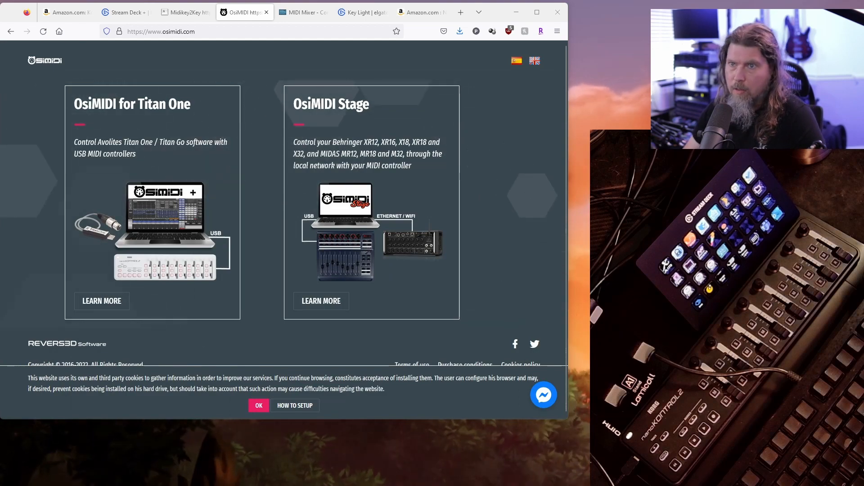
pyautogui.click(181, 12)
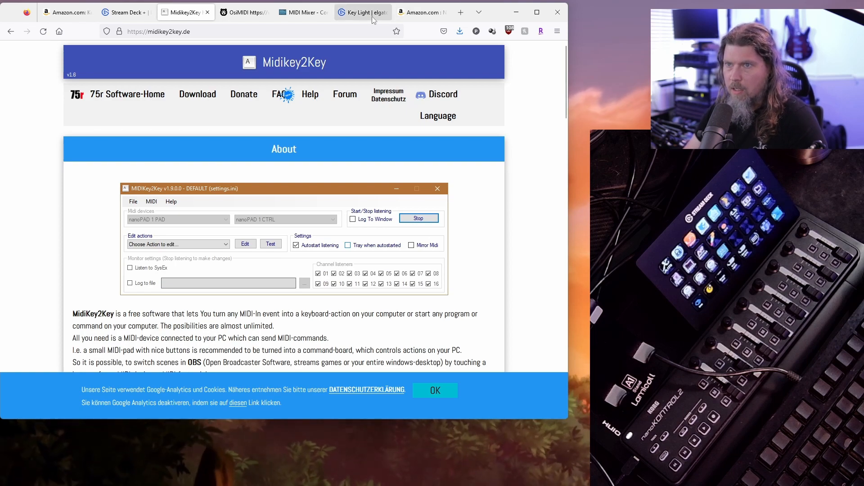
# Flip between the Neewer light and Elgato Key Light pages, then land on the Stream Deck + page
pyautogui.click(418, 12)
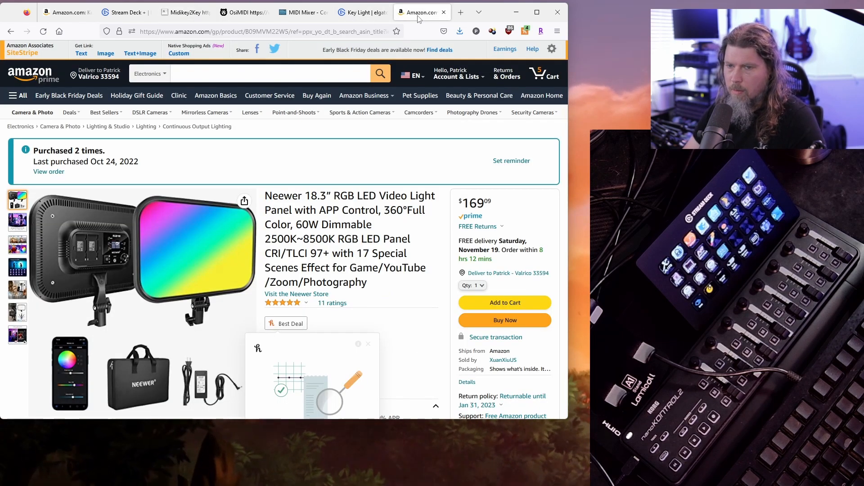
pyautogui.click(365, 12)
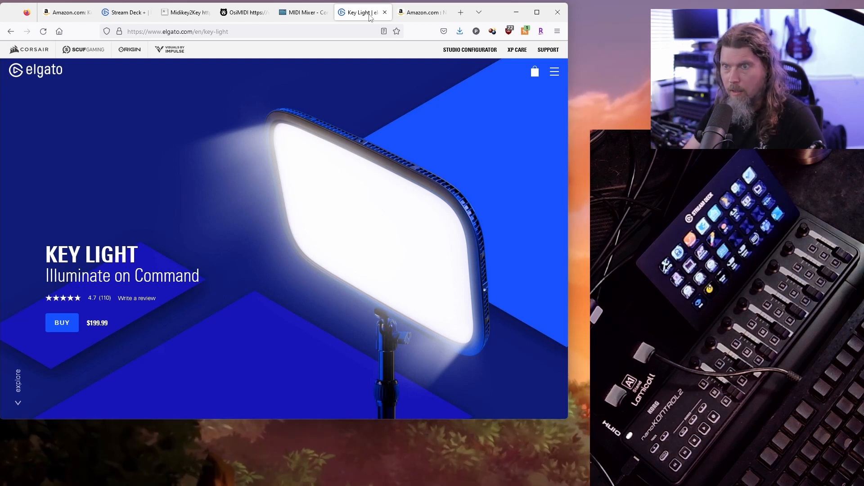
pyautogui.click(418, 12)
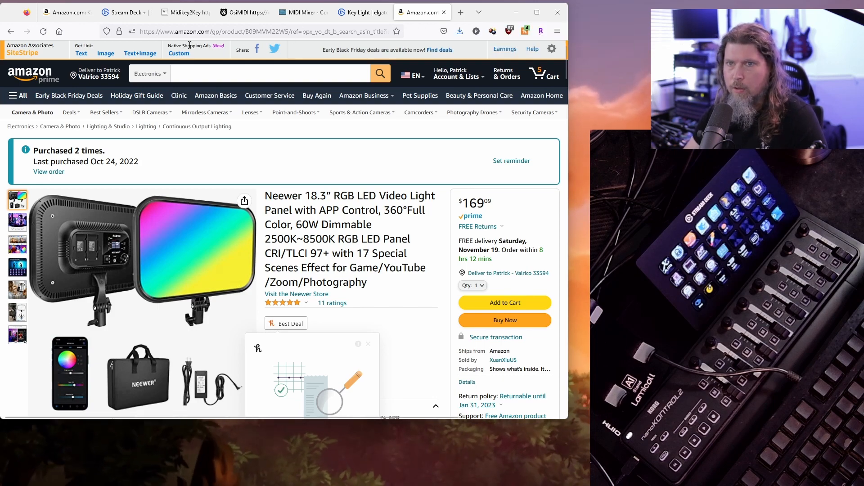
pyautogui.click(118, 15)
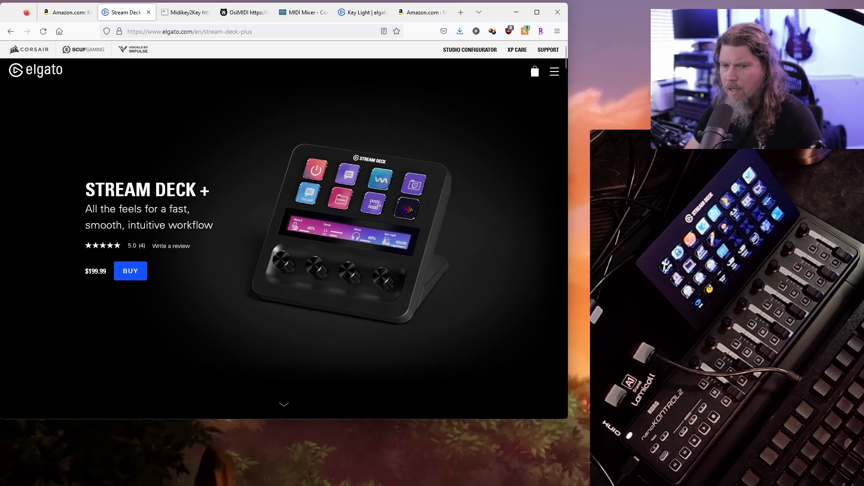
# Search 'kon' from Start, launch KORG KONTROL Editor and bring its window onto the main screen
pyautogui.press('super')
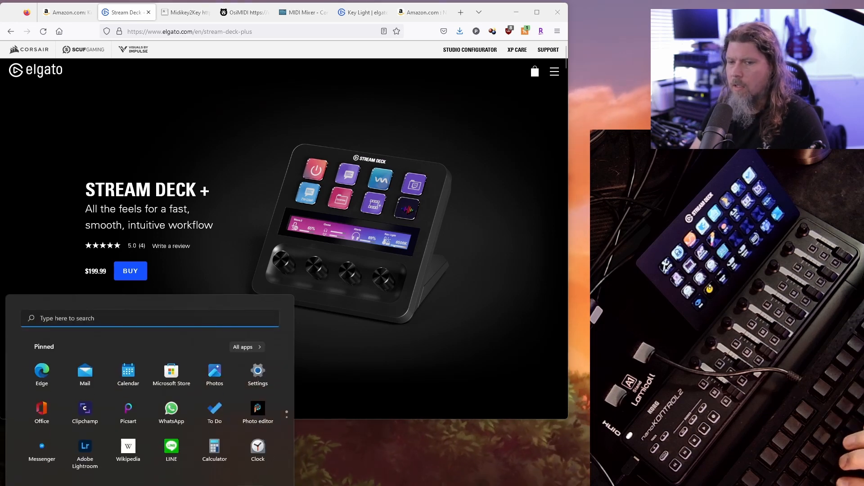
pyautogui.write('kong')
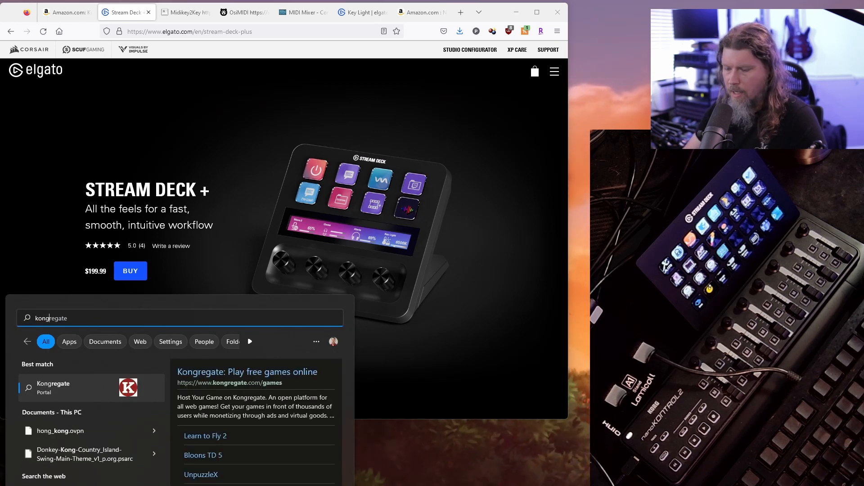
pyautogui.press('BackSpace')
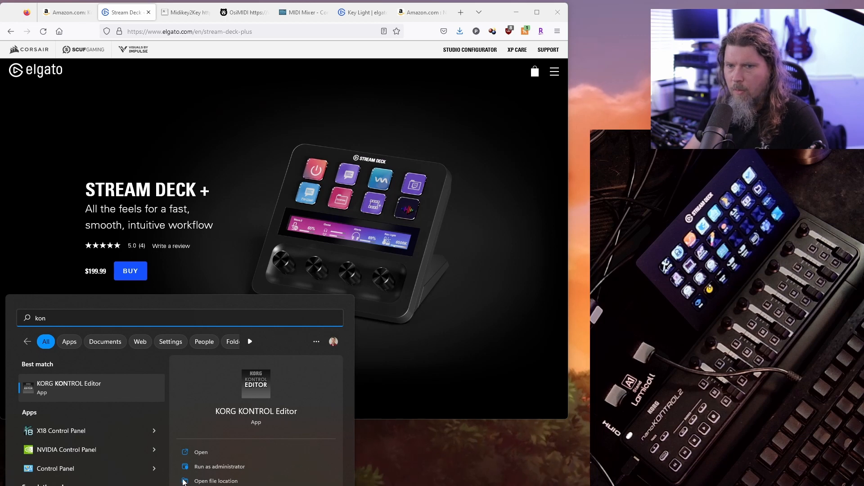
pyautogui.click(67, 391)
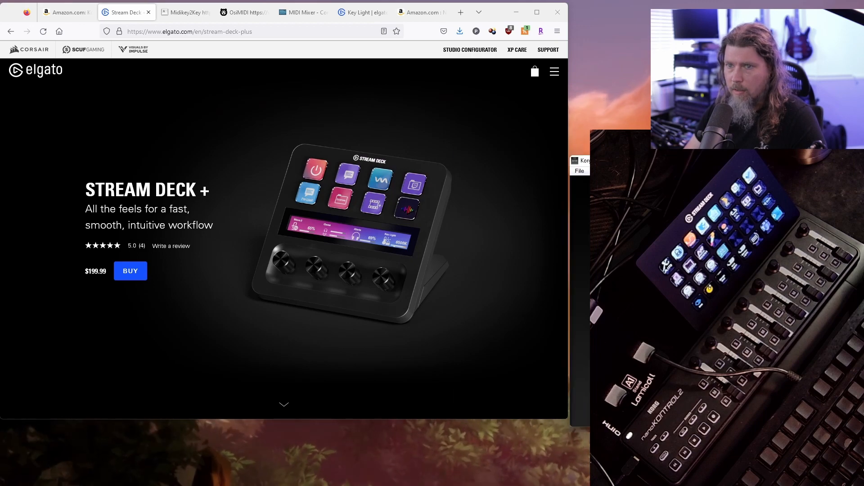
pyautogui.moveTo(520, 139); pyautogui.dragTo(202, 65)
# Choose nanoKONTROL2 as the target device and confirm to load its control assignments
pyautogui.click(253, 220)
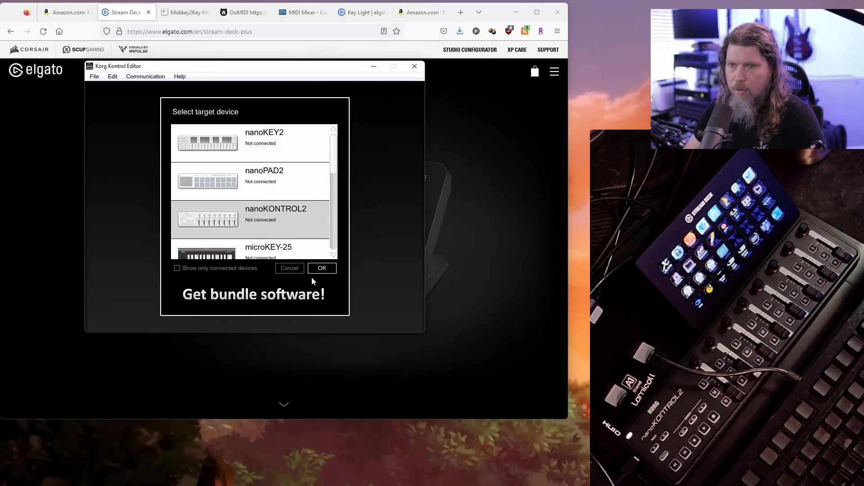
pyautogui.click(322, 267)
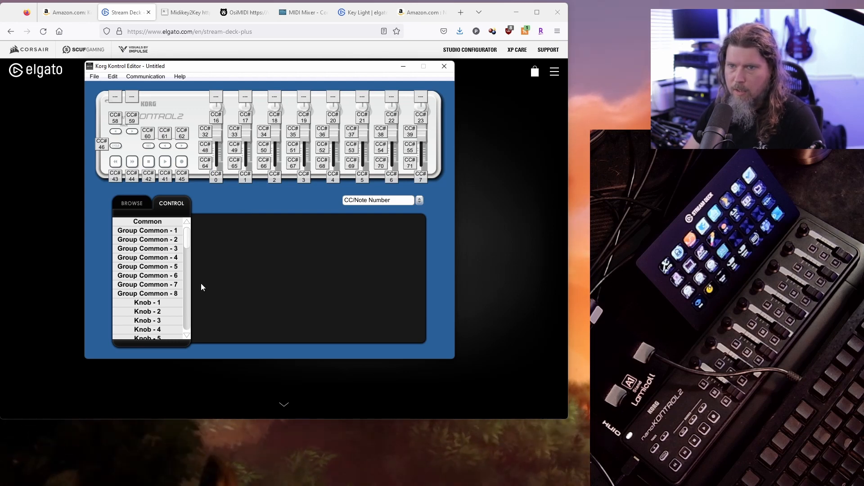
pyautogui.moveTo(187, 233)
pyautogui.mouseDown()
pyautogui.moveTo(190, 328)
pyautogui.moveTo(186, 242)
pyautogui.mouseUp()
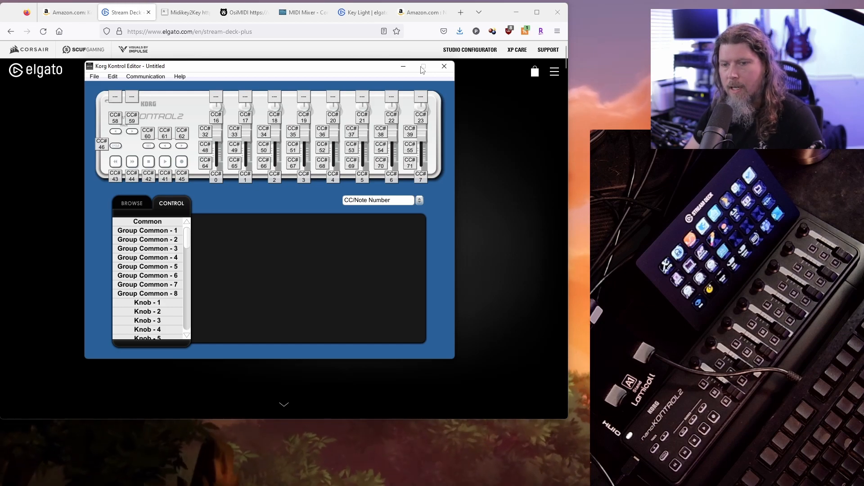
# Close the Korg editor and show the Amazon listing for the Korg nanoKONTROL2 at $79.92
pyautogui.click(444, 67)
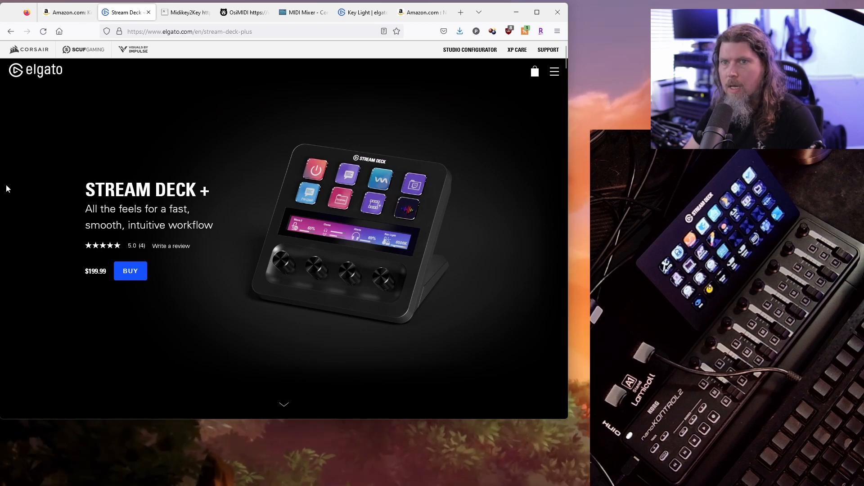
pyautogui.click(68, 12)
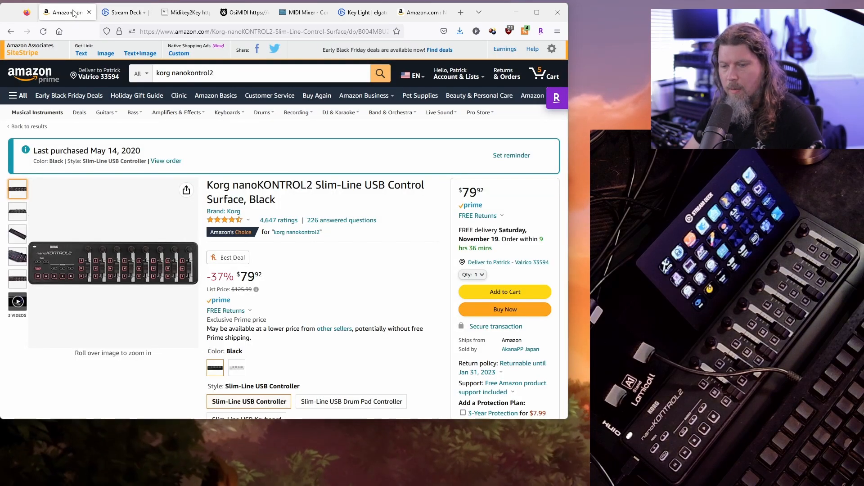